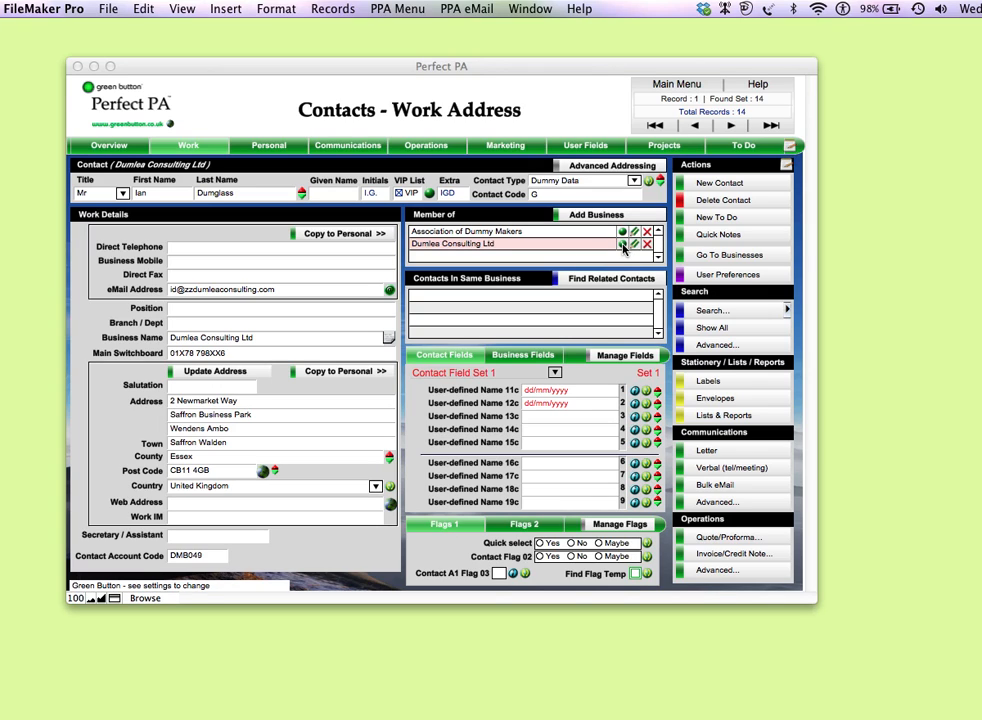
- Open the Dumlea Consulting Ltd business record and create a new invoice of the Lines type for it
click(622, 245)
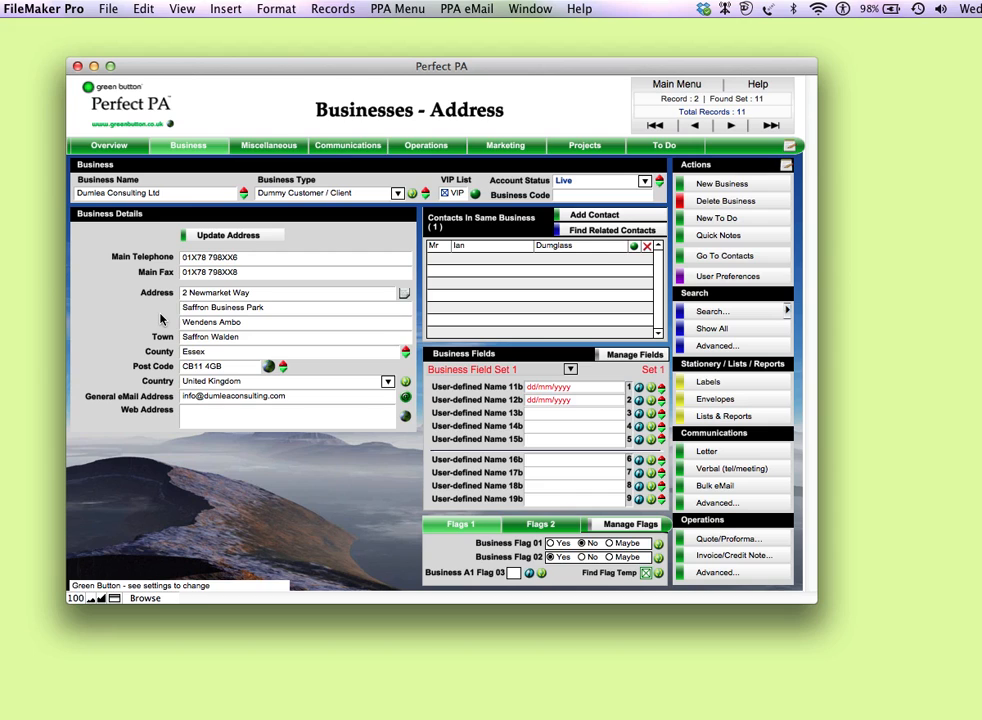
click(729, 558)
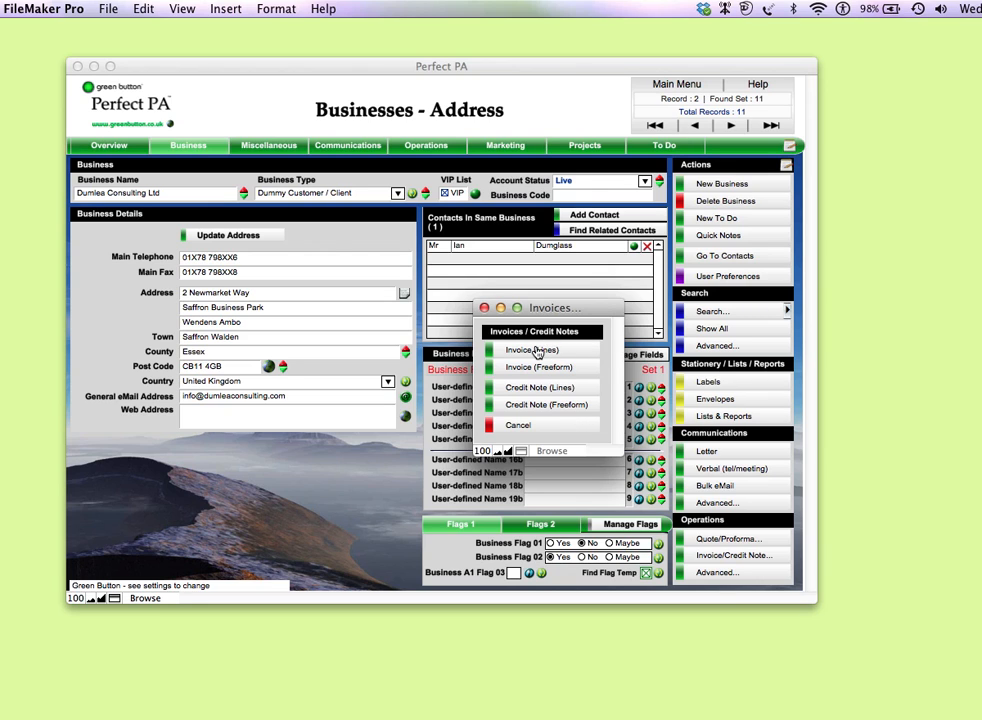
click(536, 352)
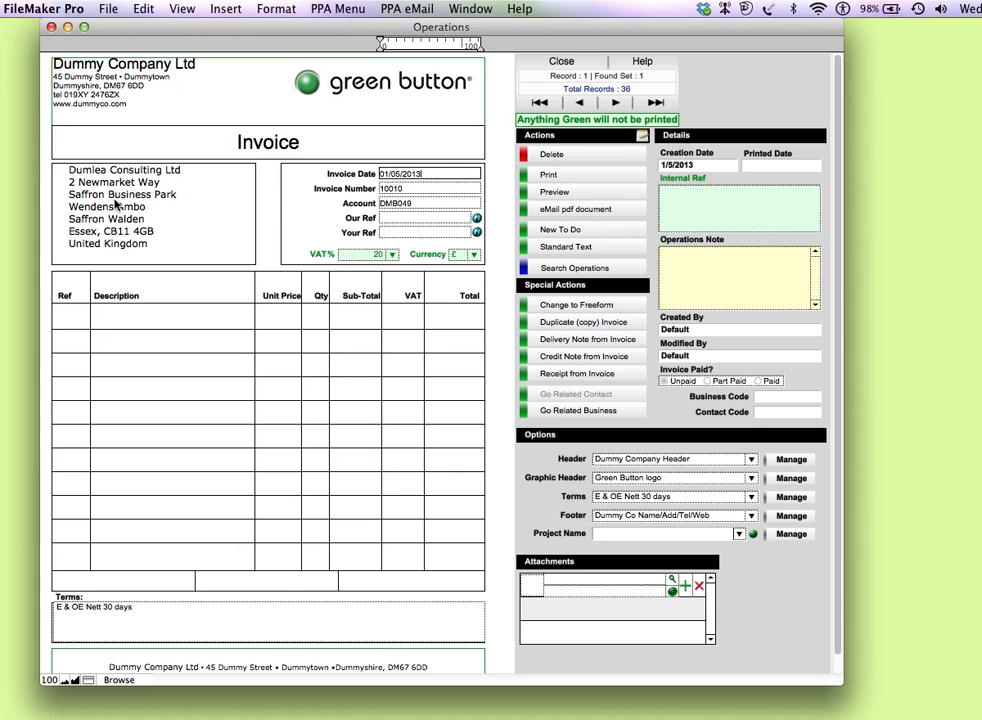
drag(157, 251, 66, 168)
click(274, 226)
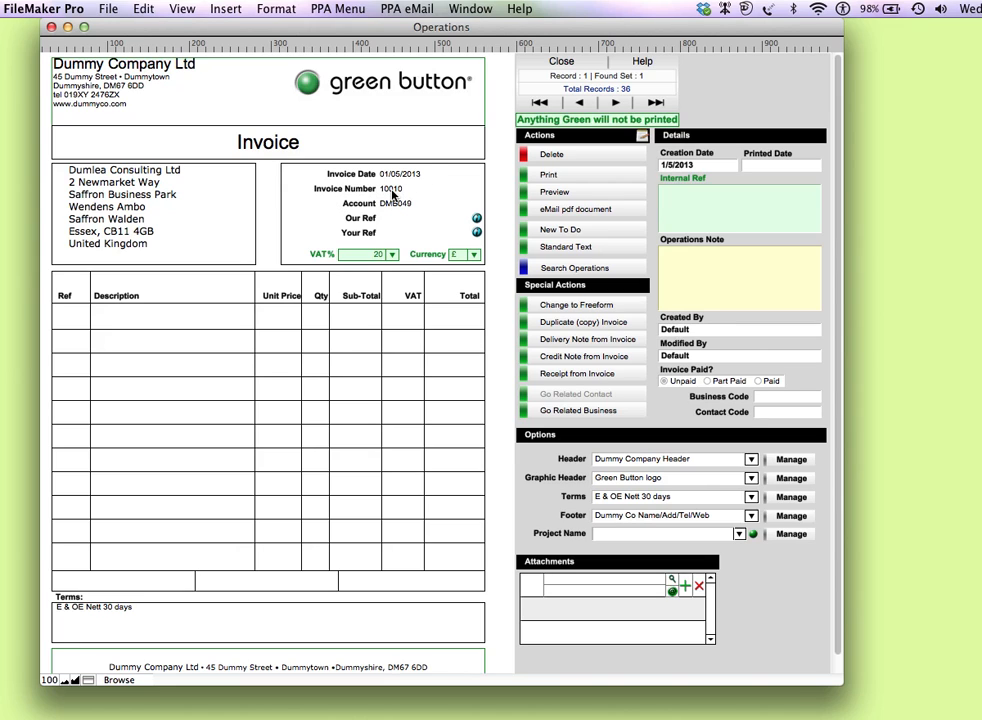
- Assign the invoice to the project Dummy Project 1
mouse_move(393, 195)
click(739, 535)
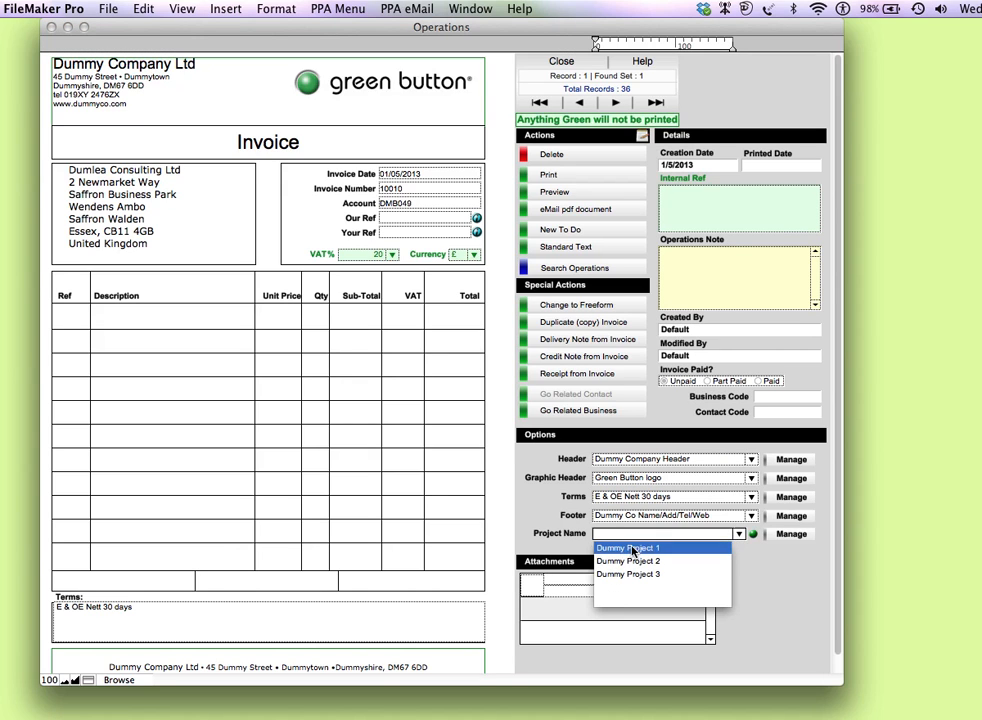
click(693, 549)
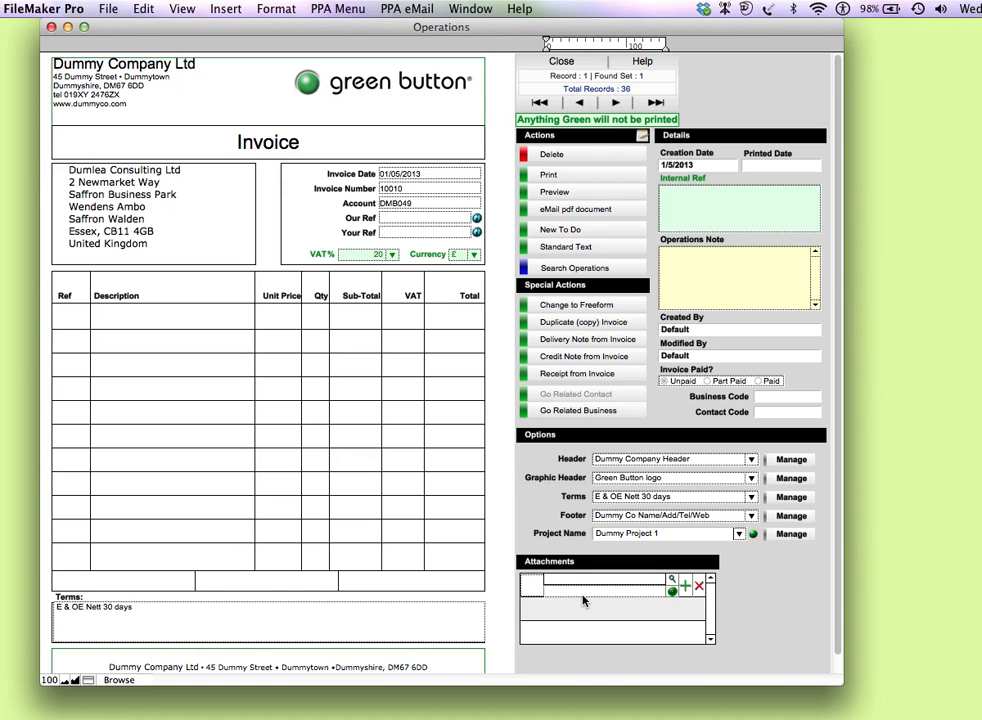
- Enter rttyyyhhhhhhhh as the invoice's internal reference
click(684, 200)
text(r)
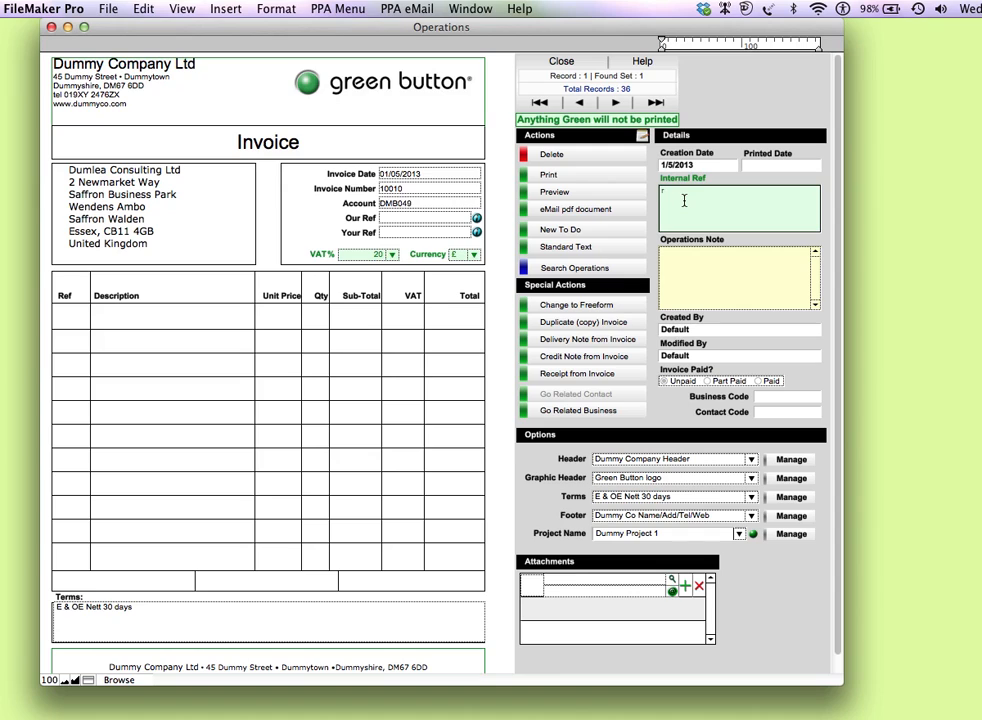
text(ttyyyhhhhhhhh)
click(686, 260)
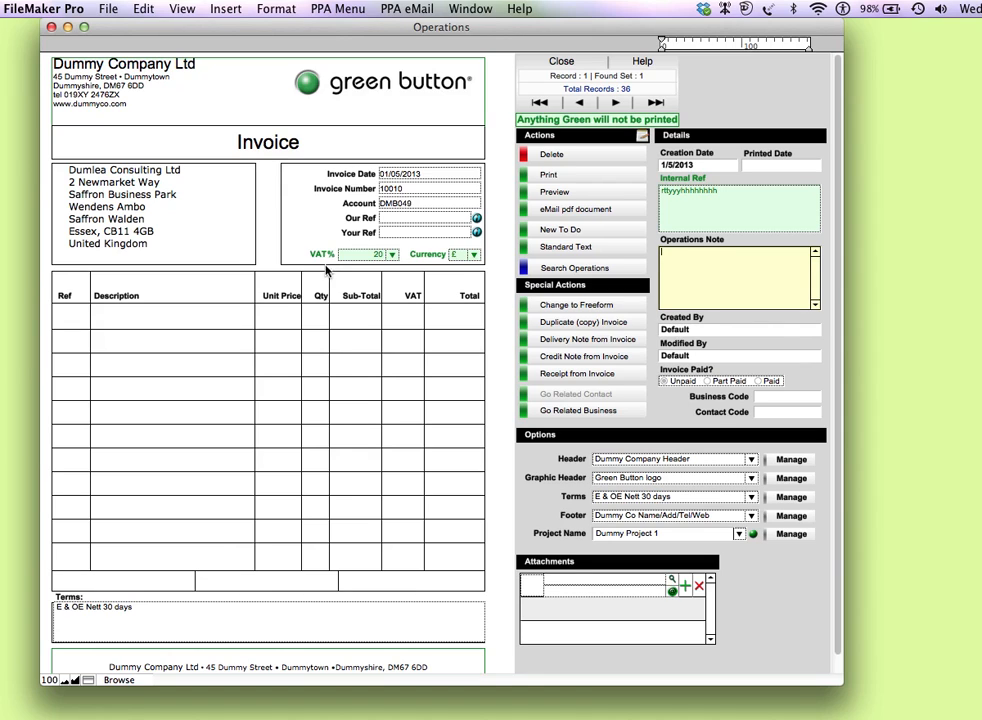
- Fill in the first invoice line with ref rytriytriyt, description ufufufufffkgf, unit price 50 and quantity 2
click(76, 316)
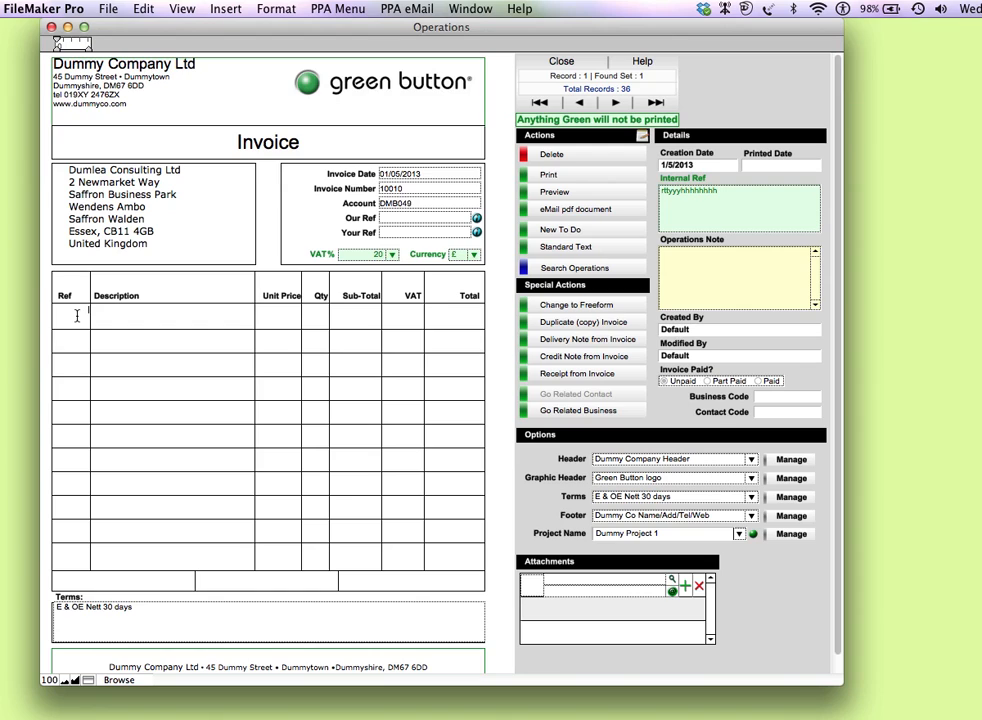
text(rytriyriyt)
click(116, 314)
text(ufufufufkgf)
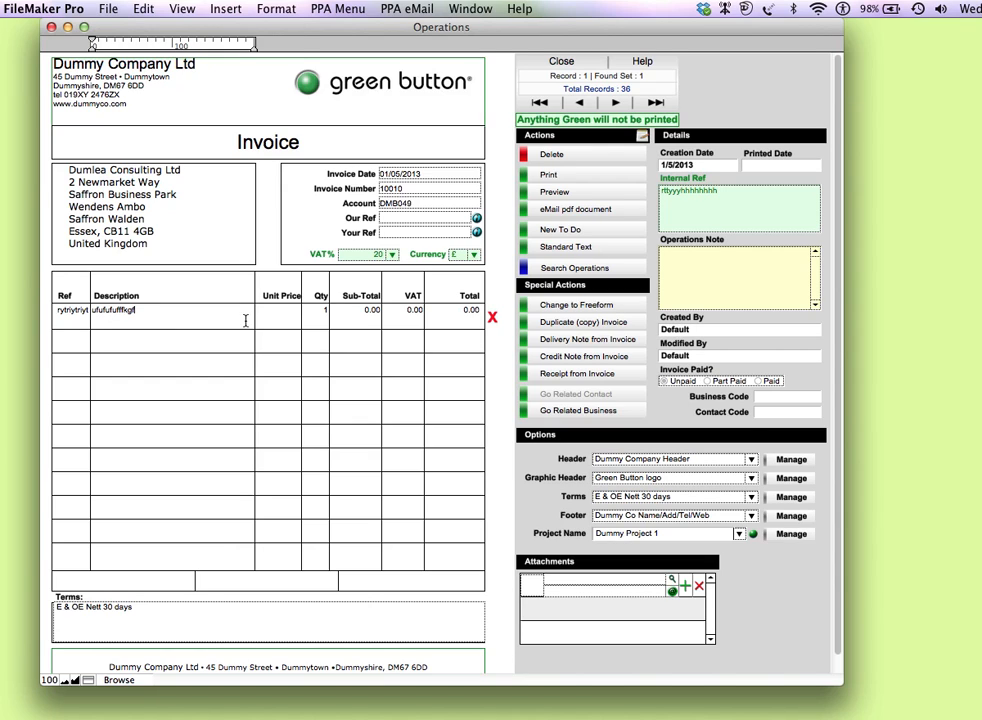
click(277, 318)
text(50)
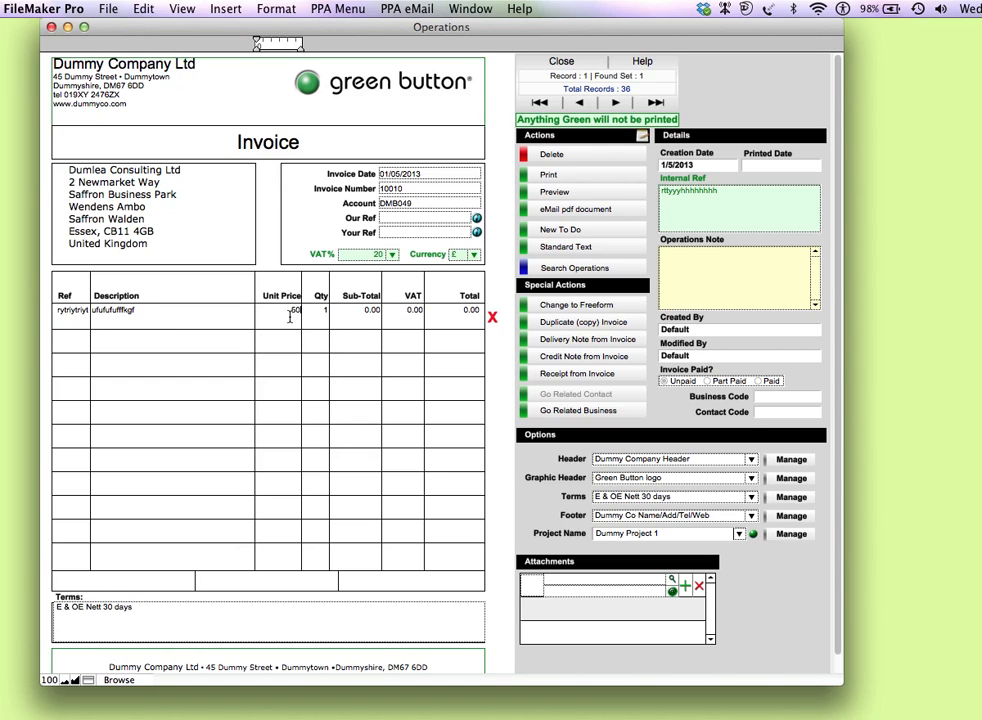
click(318, 320)
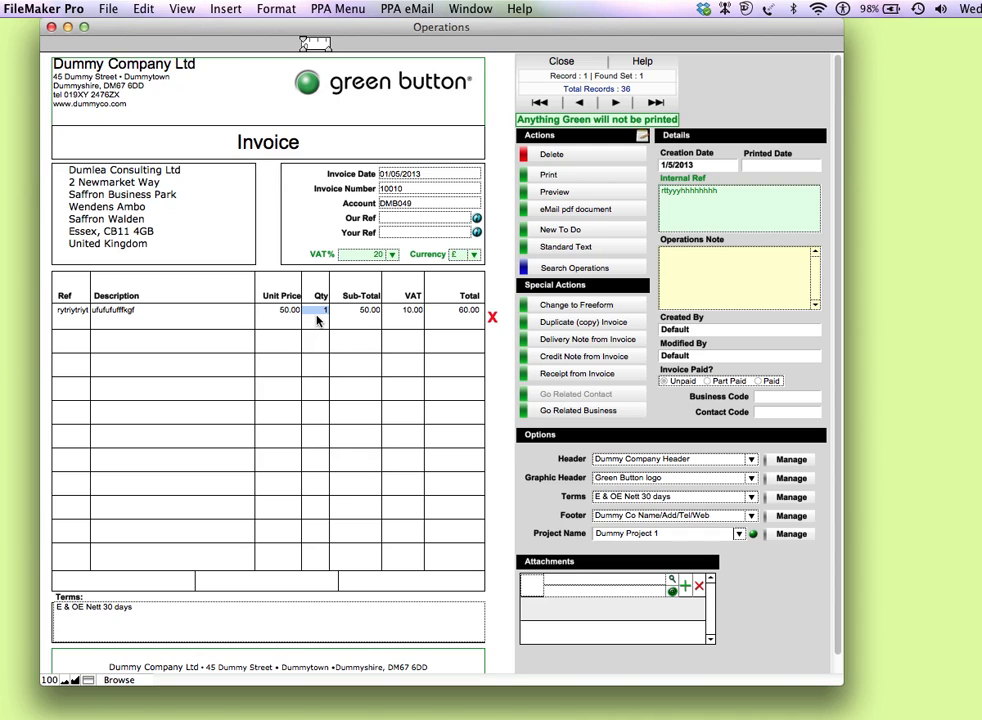
text(2)
- Fill in the second invoice line with ref jkhfhfhkj, description fkufkuffc and unit price 10
click(71, 341)
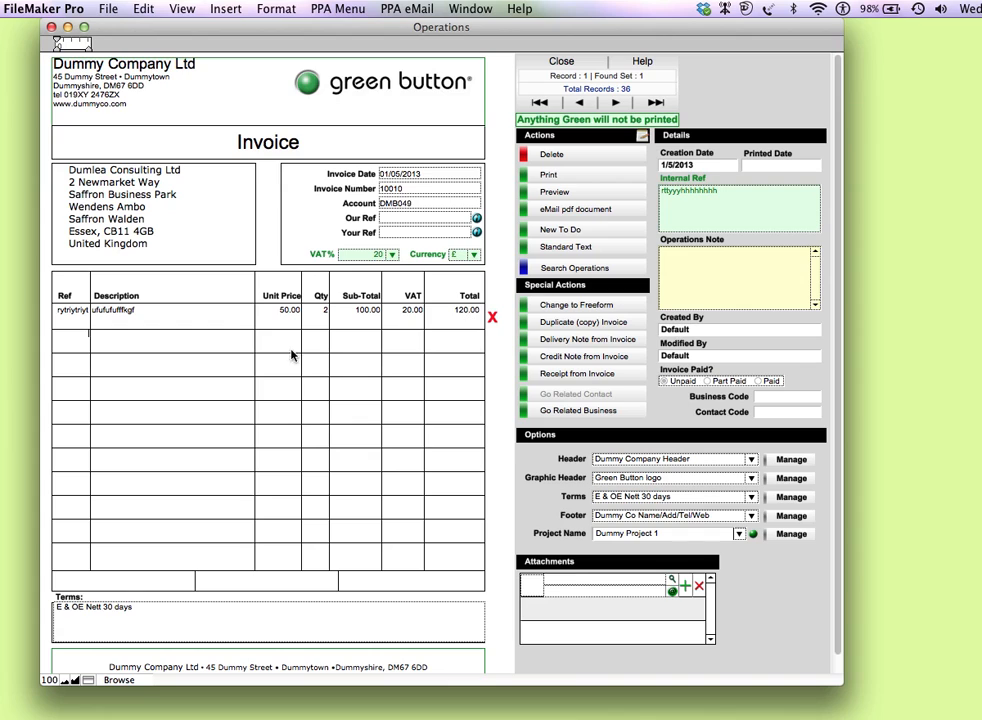
text(jkhfhkjl)
click(124, 341)
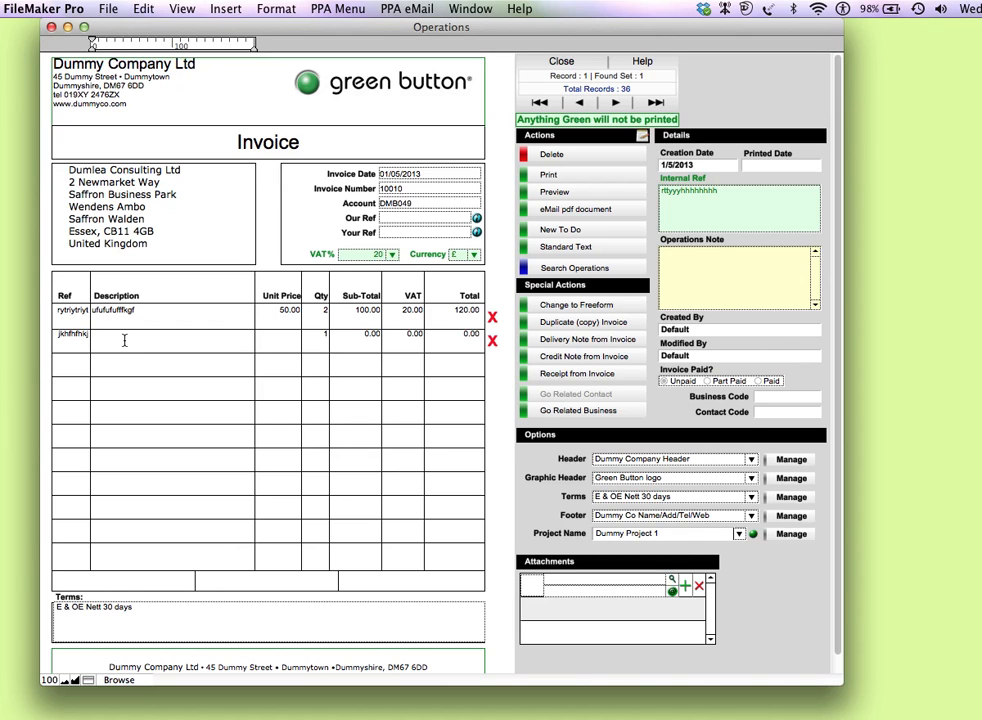
text(fkufkuffc)
click(278, 334)
text(1)
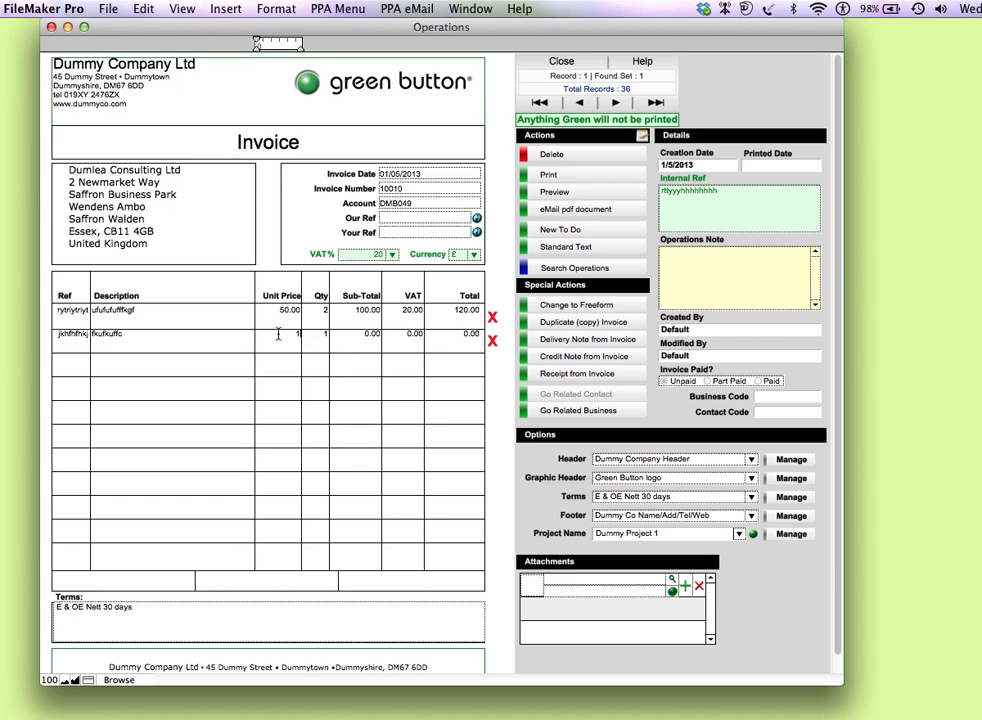
text(0)
key(Return)
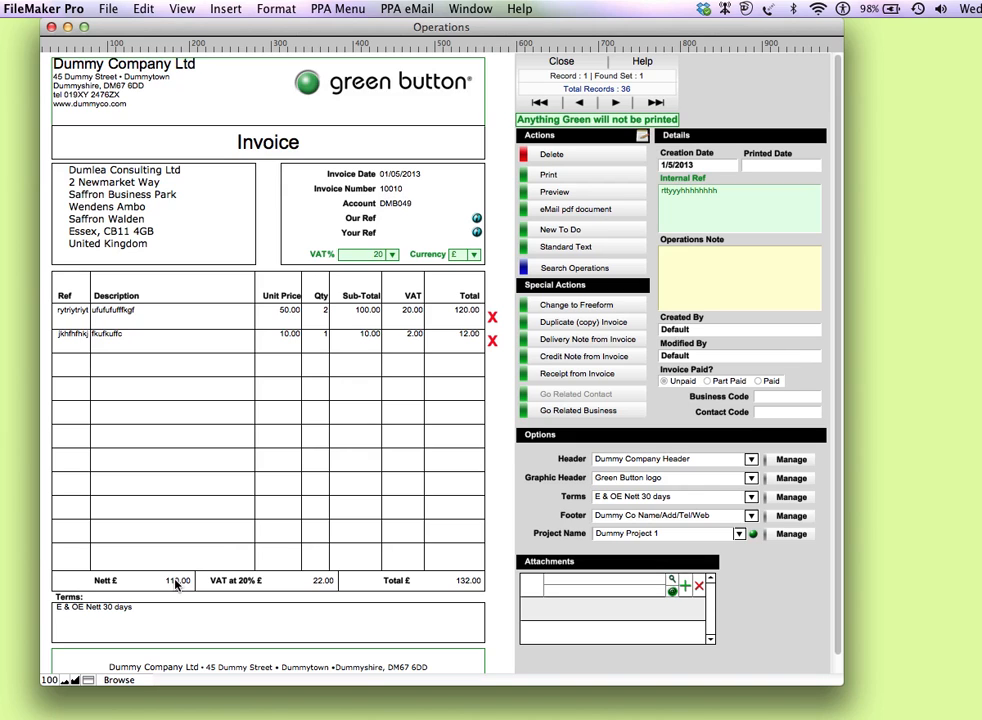
- Insert the standard text Dummy Product 1 as the description of the third invoice line
click(100, 364)
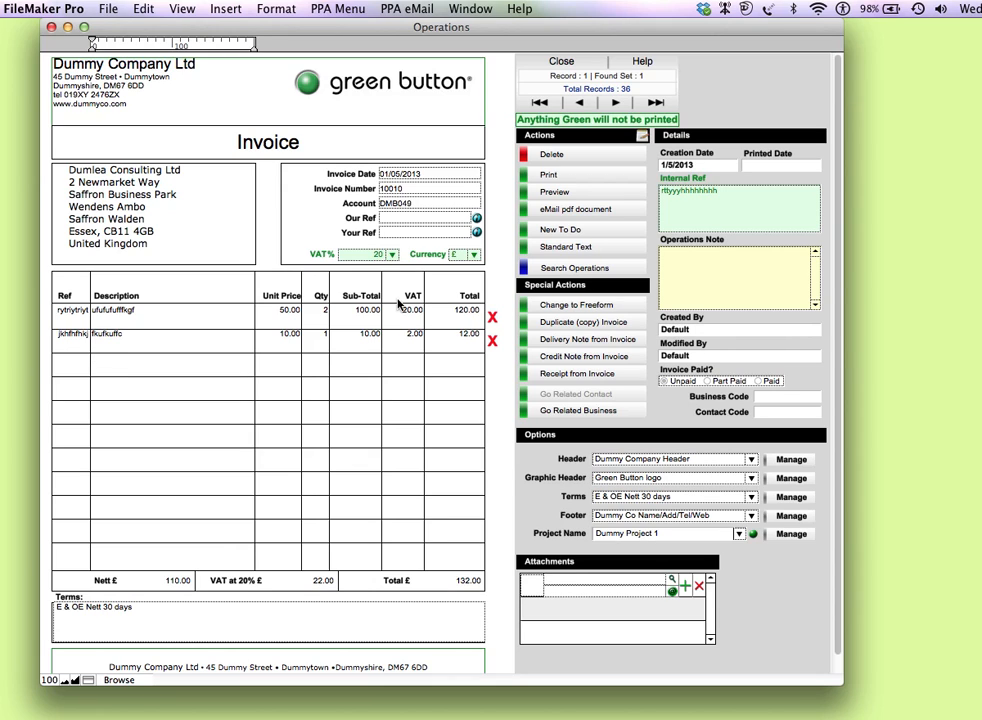
click(556, 252)
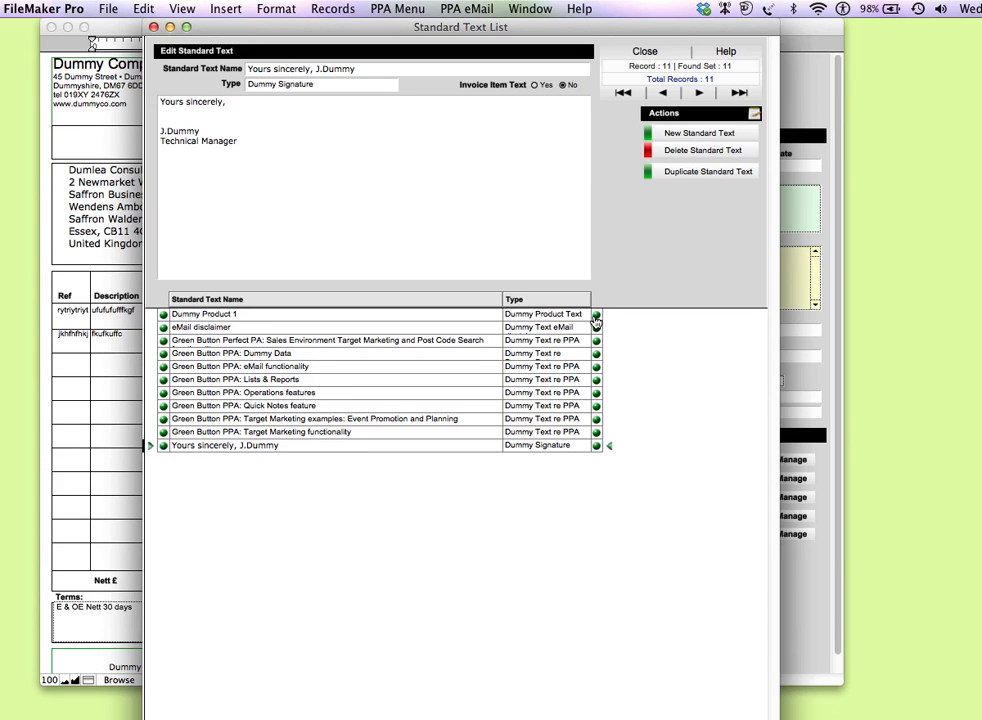
click(596, 315)
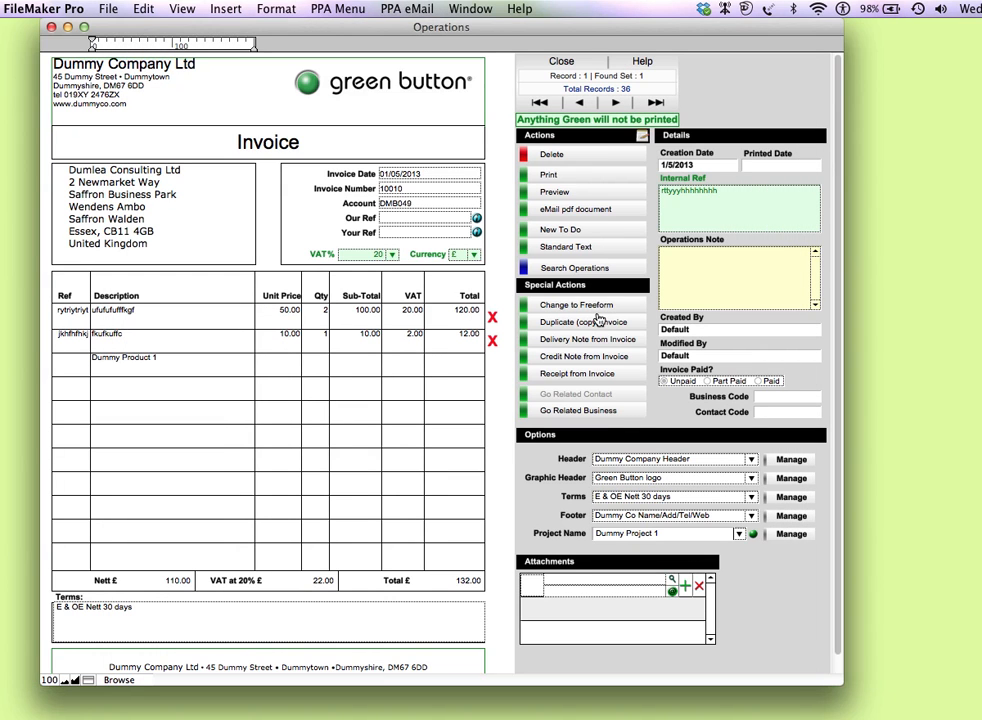
- Give the Dummy Product 1 line the ref dp1 and a unit price of 100
click(78, 362)
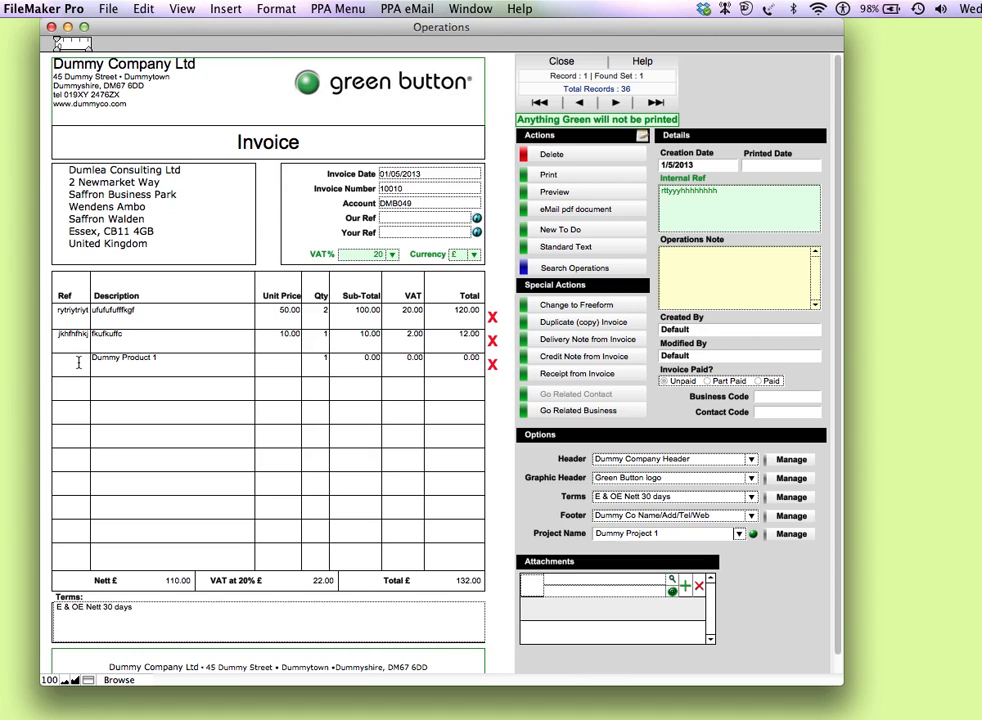
text(dp1)
click(280, 362)
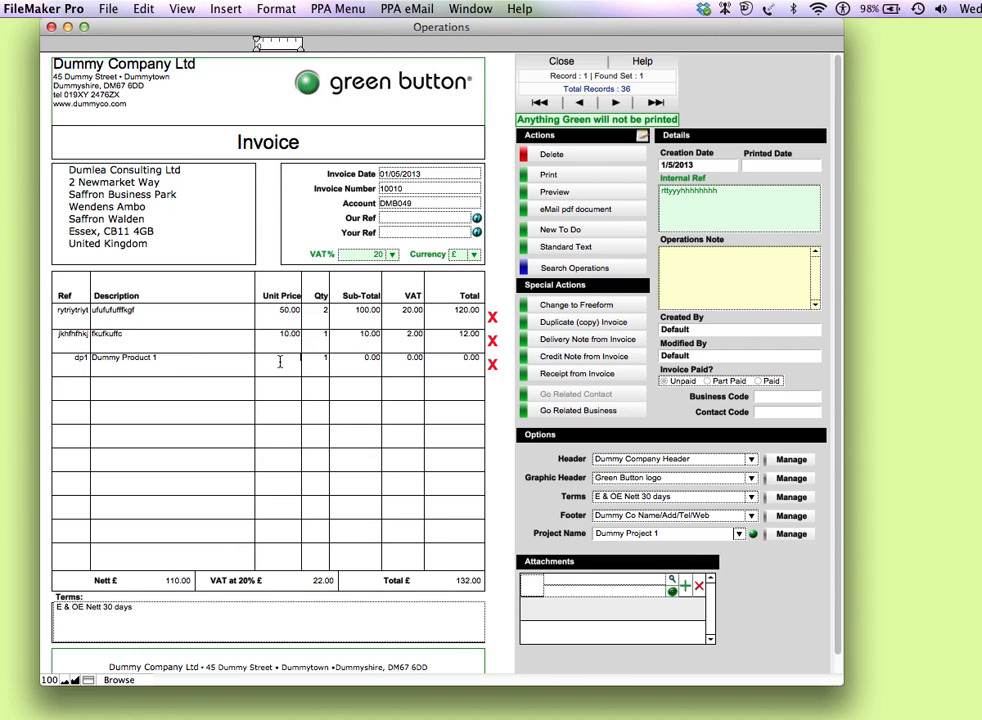
text(100)
click(282, 367)
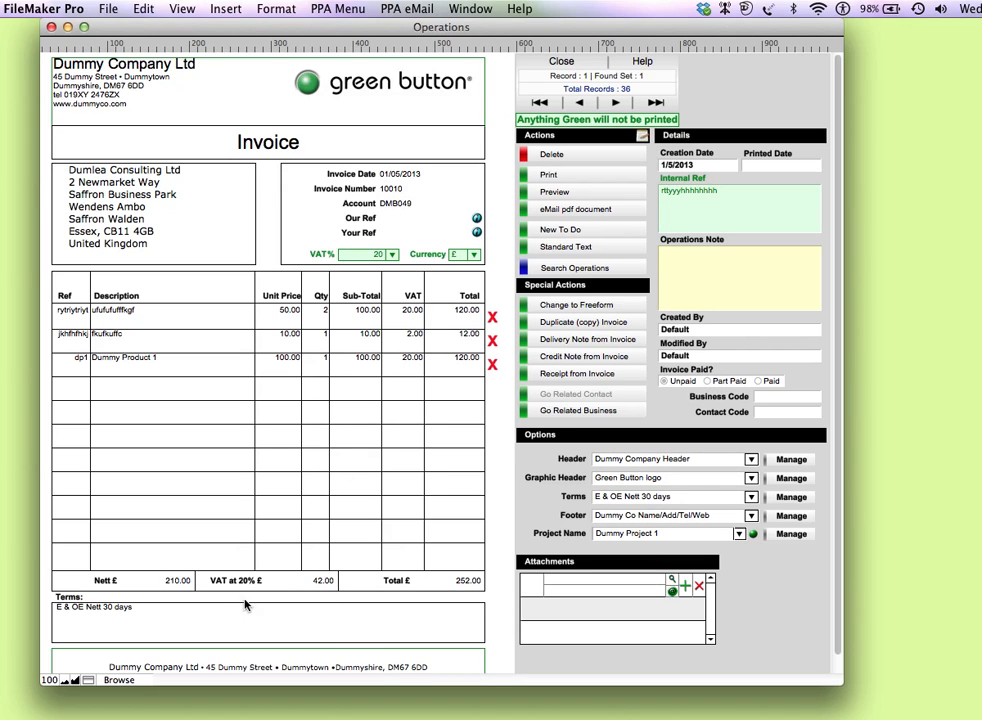